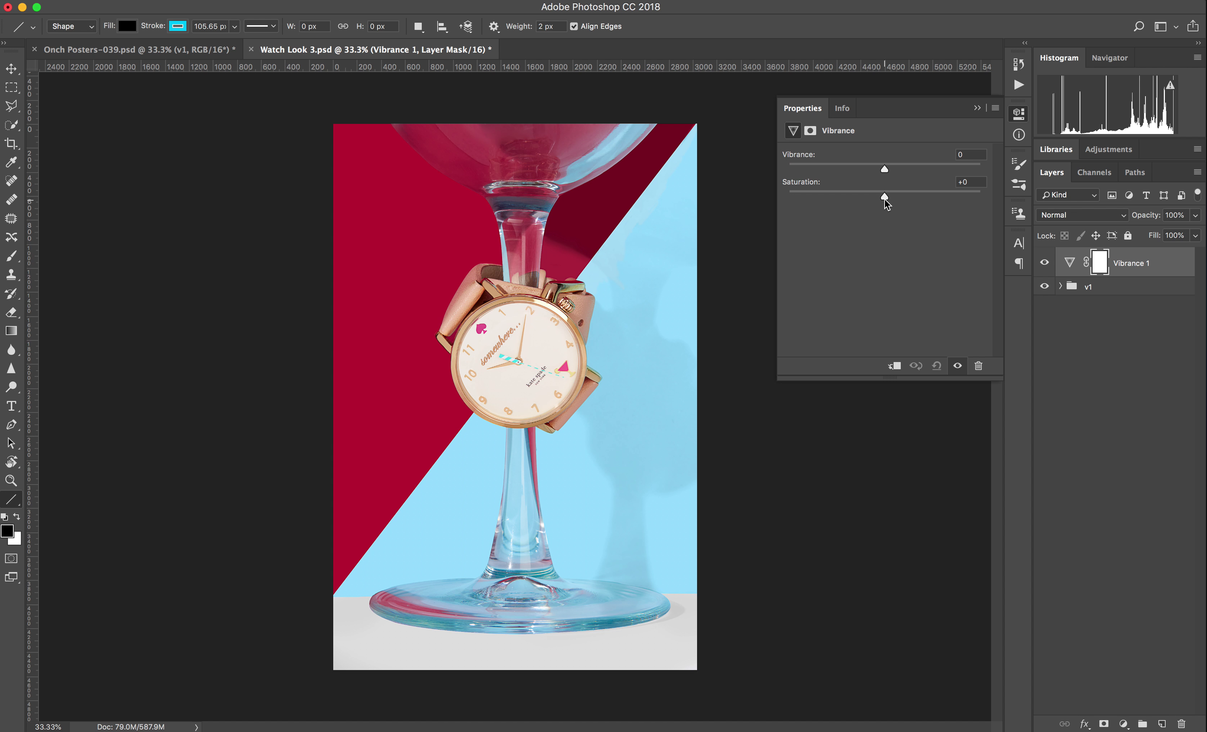
# - Try saturation values of +100 and -6 on the Vibrance 1 adjustment layer, and reset the saturation to 0
pyautogui.moveTo(884, 198); pyautogui.dragTo(884, 196)
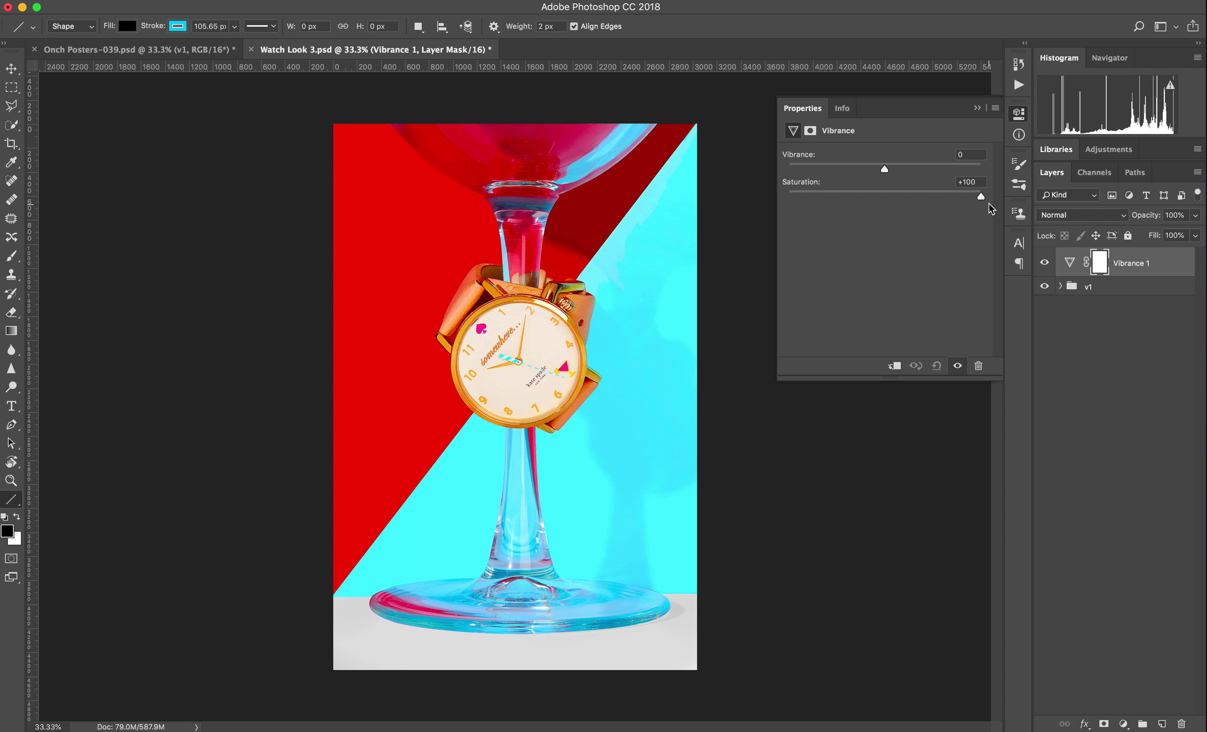
pyautogui.moveTo(898, 206)
pyautogui.mouseDown()
pyautogui.moveTo(775, 201)
pyautogui.moveTo(879, 197)
pyautogui.mouseUp()
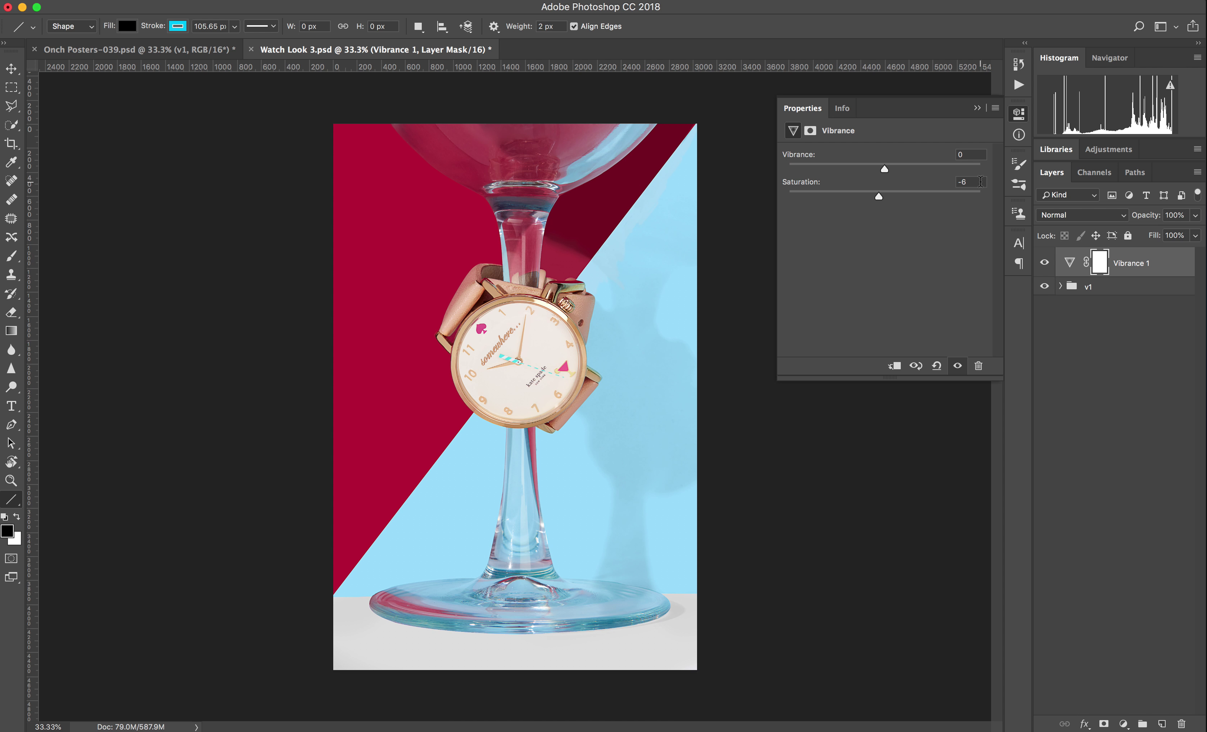
pyautogui.click(928, 185)
pyautogui.write('0')
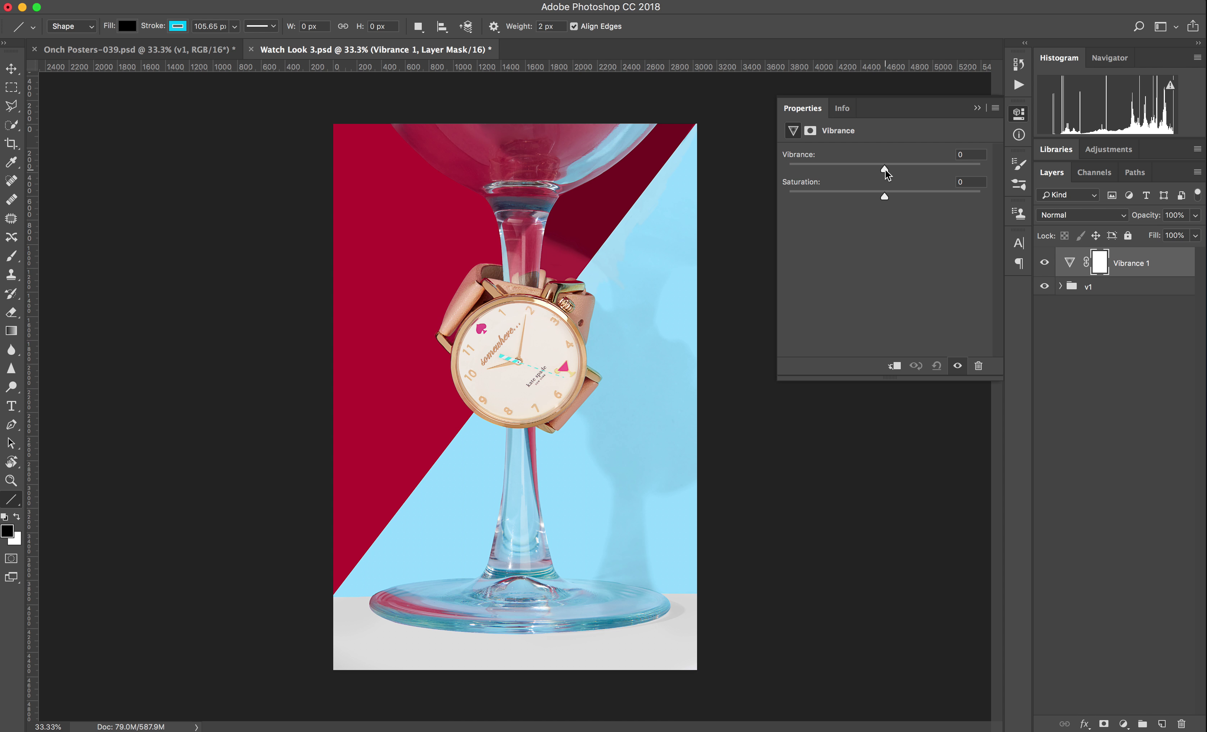
# - Try vibrance values of +100 and -100 on the adjustment layer, and return the vibrance to 0
pyautogui.moveTo(893, 170); pyautogui.dragTo(908, 171)
pyautogui.moveTo(933, 167); pyautogui.dragTo(938, 168)
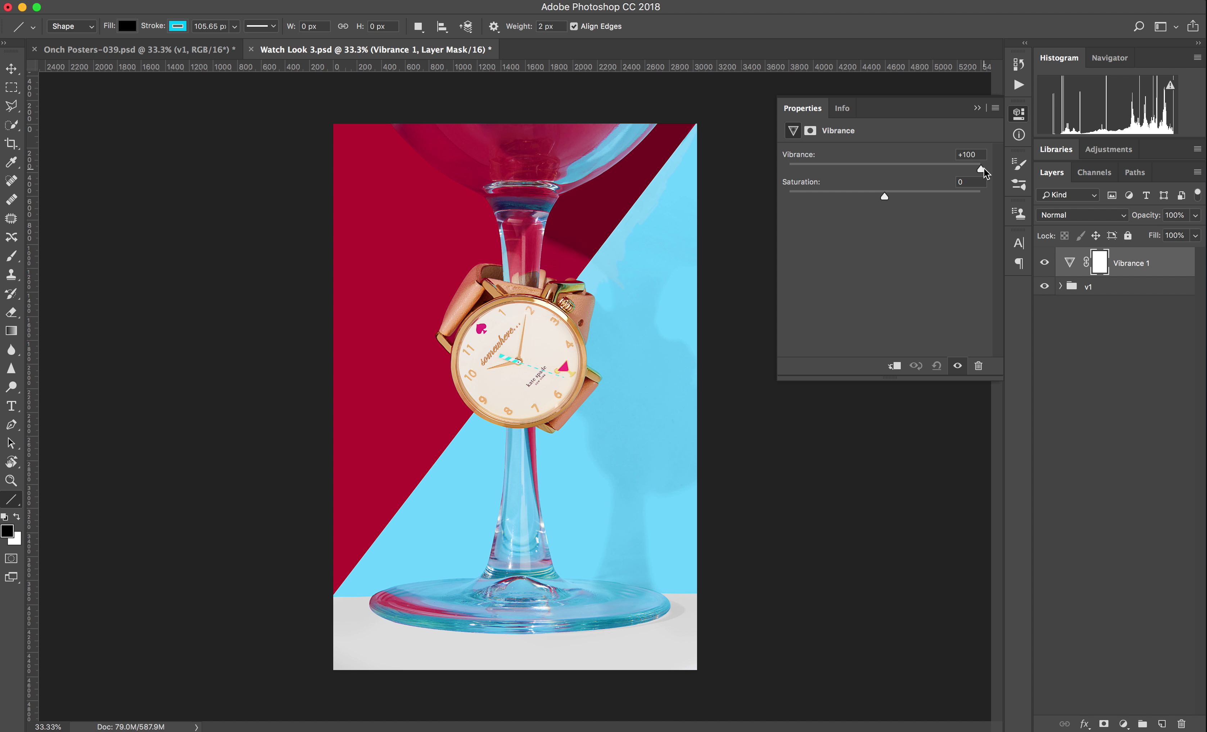
pyautogui.moveTo(903, 170); pyautogui.dragTo(788, 174)
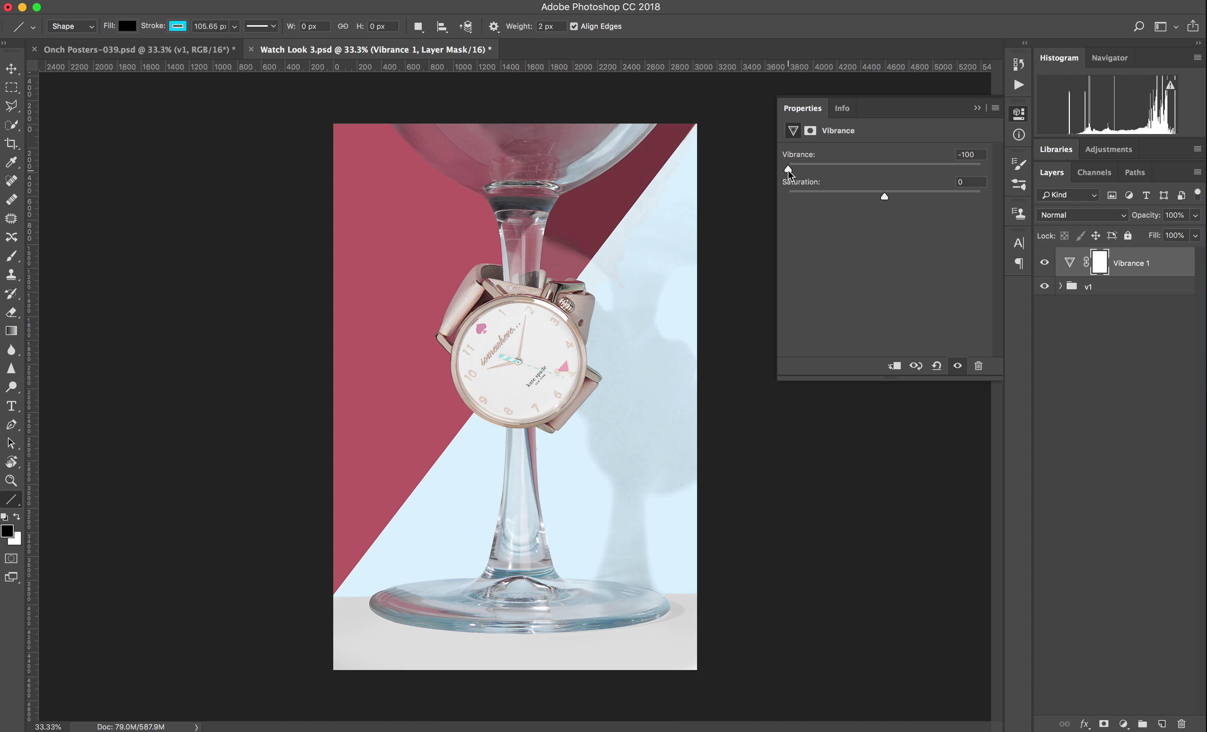
pyautogui.moveTo(788, 170); pyautogui.dragTo(884, 167)
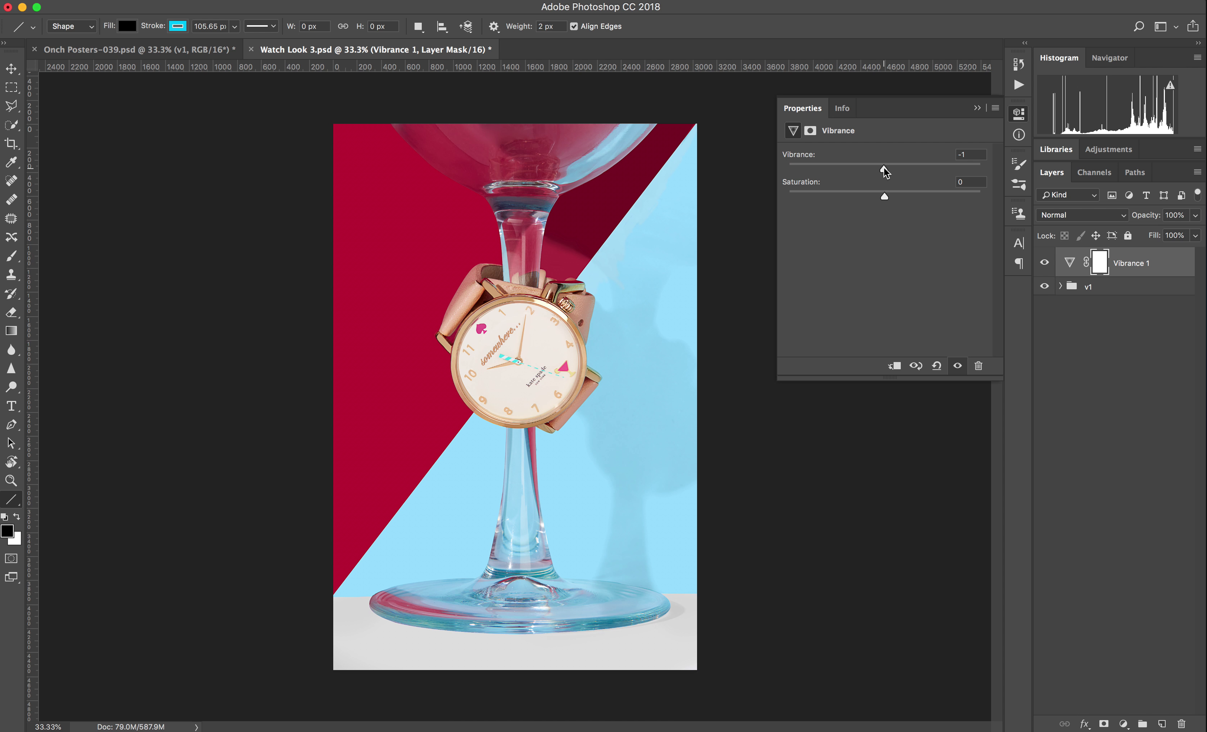
pyautogui.moveTo(884, 168); pyautogui.dragTo(885, 168)
# - Try saturation -100 with vibrance at -100 and at +100, and reset both values to 0
pyautogui.moveTo(885, 168); pyautogui.dragTo(706, 193)
pyautogui.moveTo(884, 196); pyautogui.dragTo(692, 212)
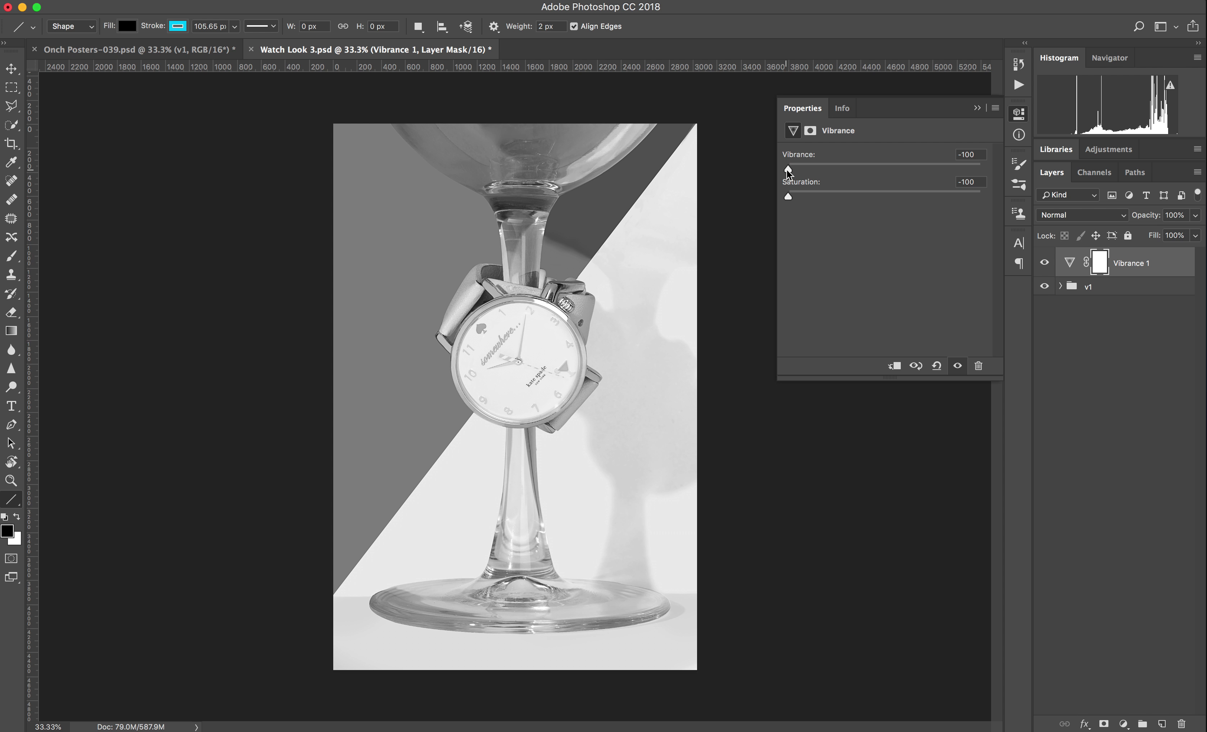
pyautogui.moveTo(789, 169); pyautogui.dragTo(981, 170)
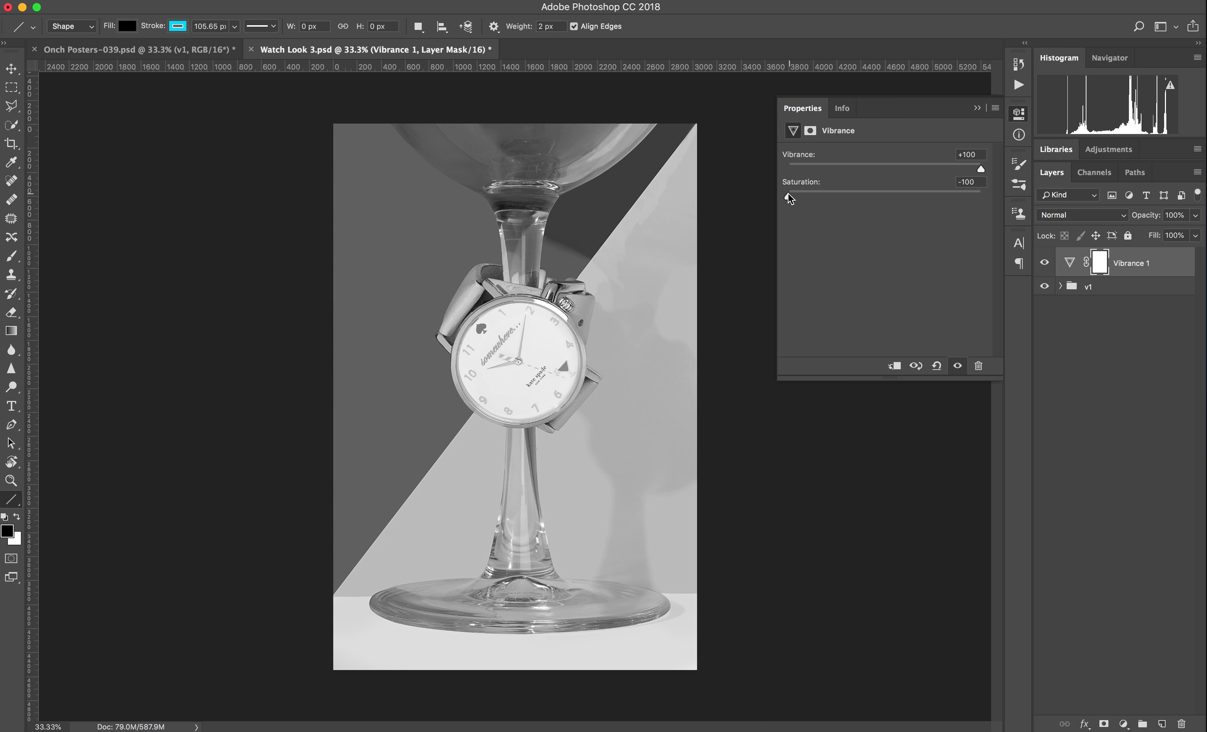
pyautogui.moveTo(787, 194); pyautogui.dragTo(888, 202)
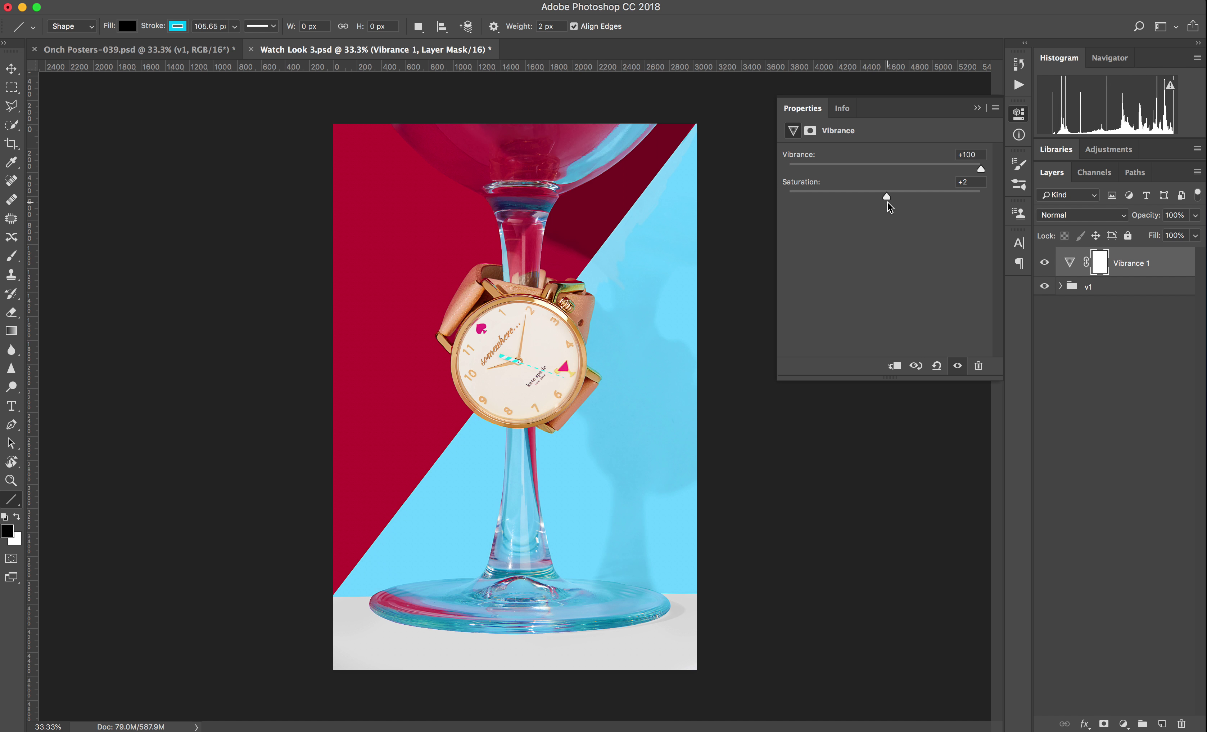
pyautogui.click(966, 182)
pyautogui.write('0')
pyautogui.click(973, 154)
pyautogui.write('0')
pyautogui.press('Return')
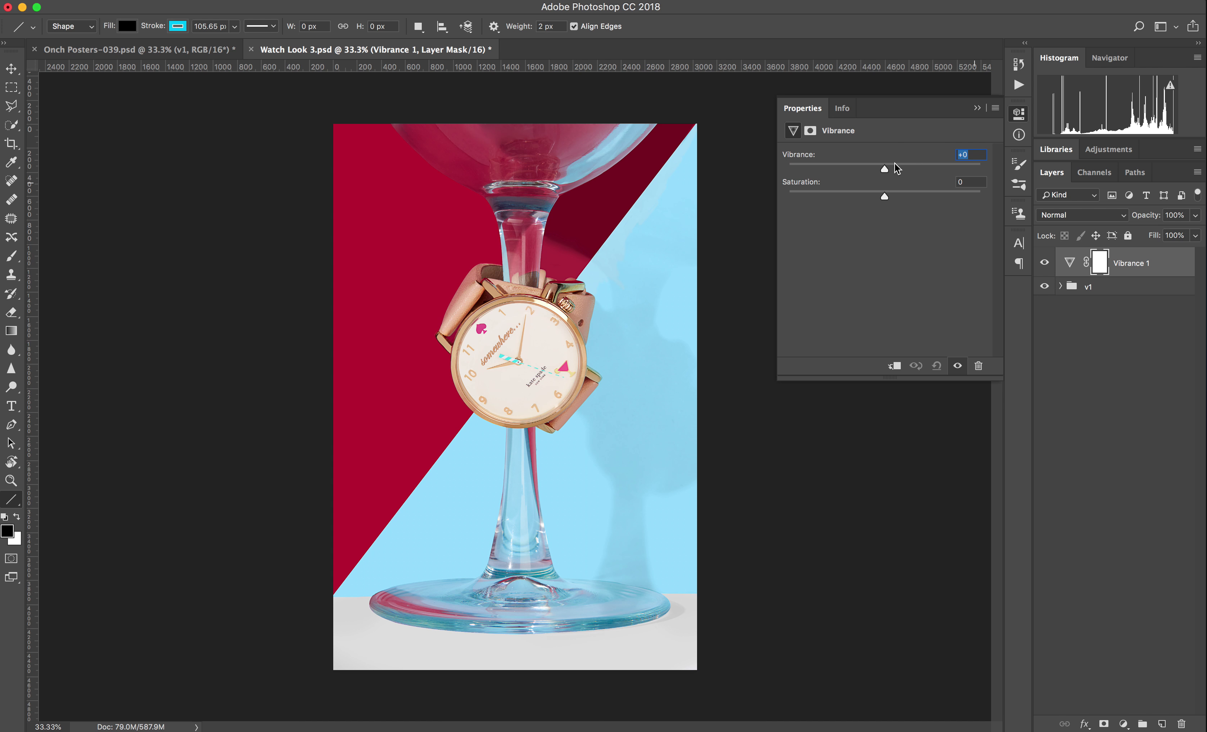
# - Try vibrance -100 combined with saturation +100, and reset both values to 0
pyautogui.moveTo(883, 169); pyautogui.dragTo(720, 183)
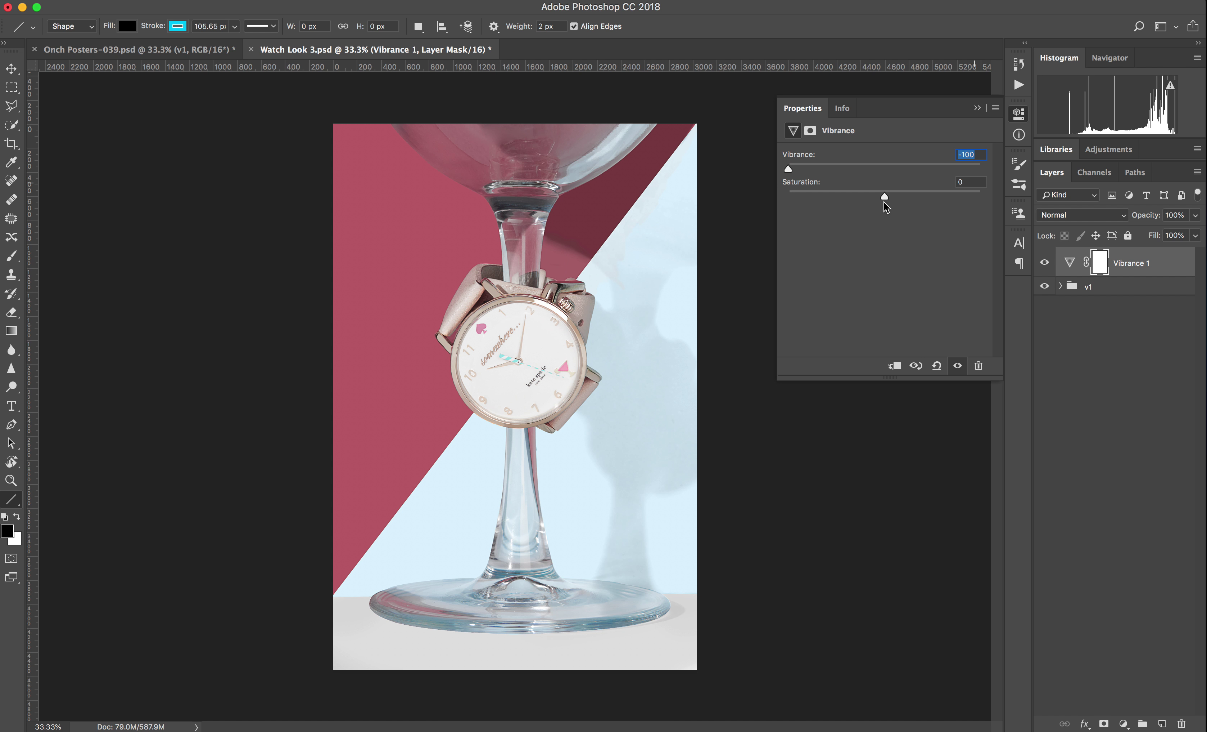
pyautogui.moveTo(885, 196); pyautogui.dragTo(1051, 226)
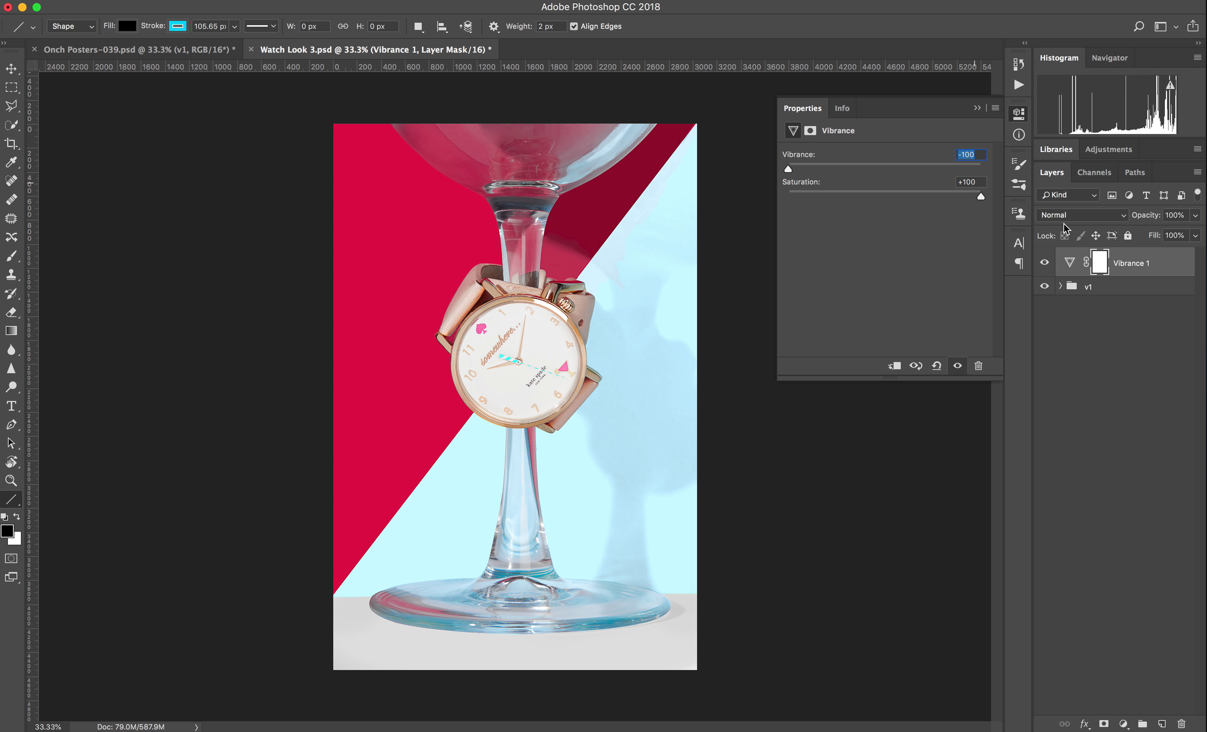
pyautogui.write('0')
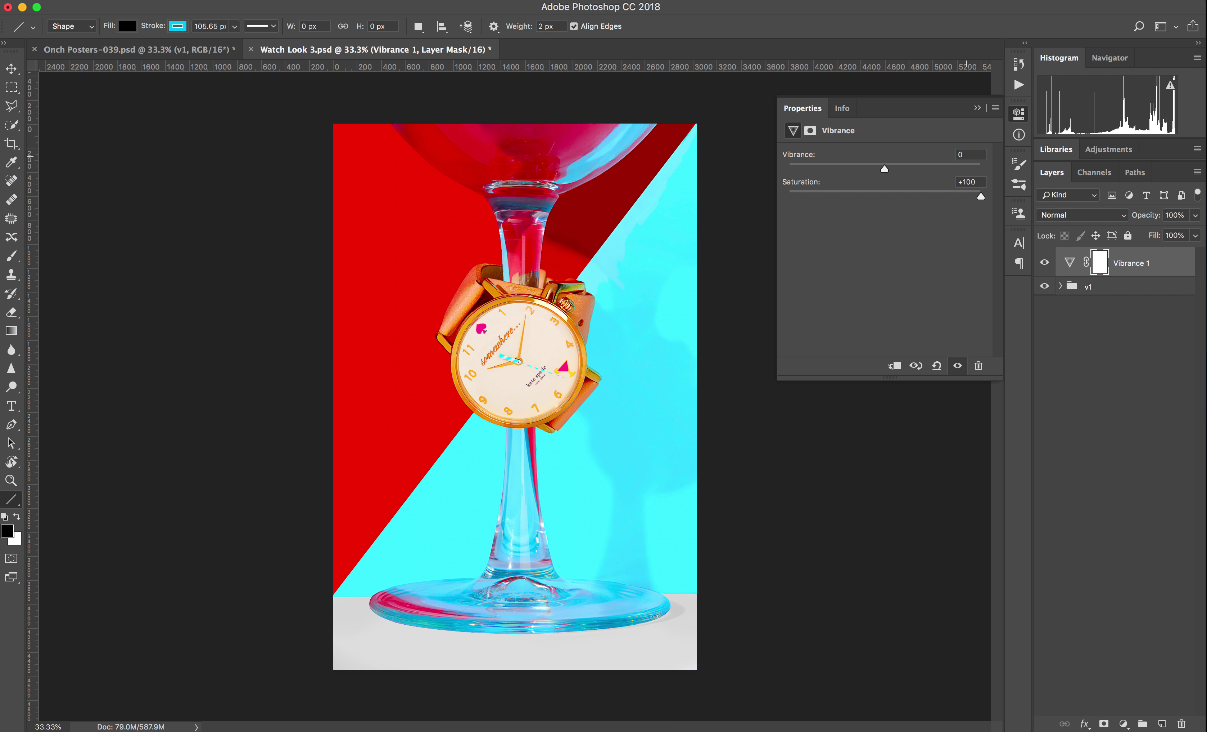
pyautogui.click(976, 182)
pyautogui.write('0')
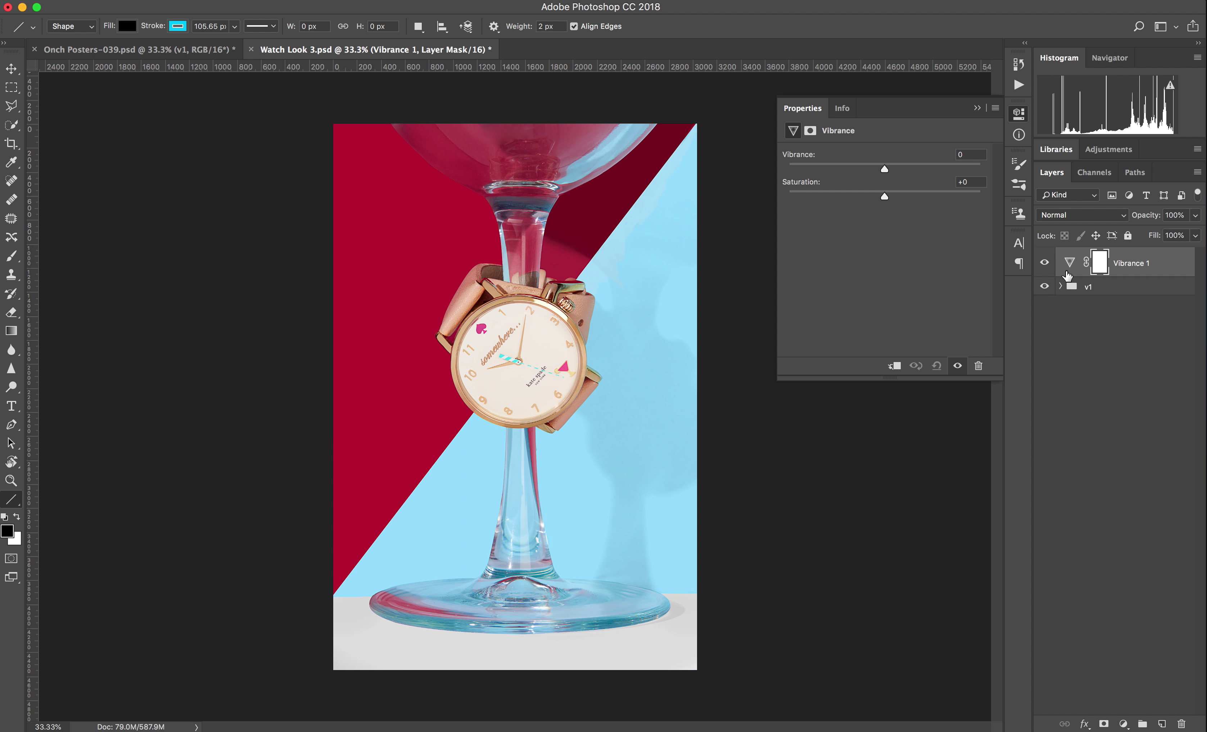
pyautogui.click(1124, 723)
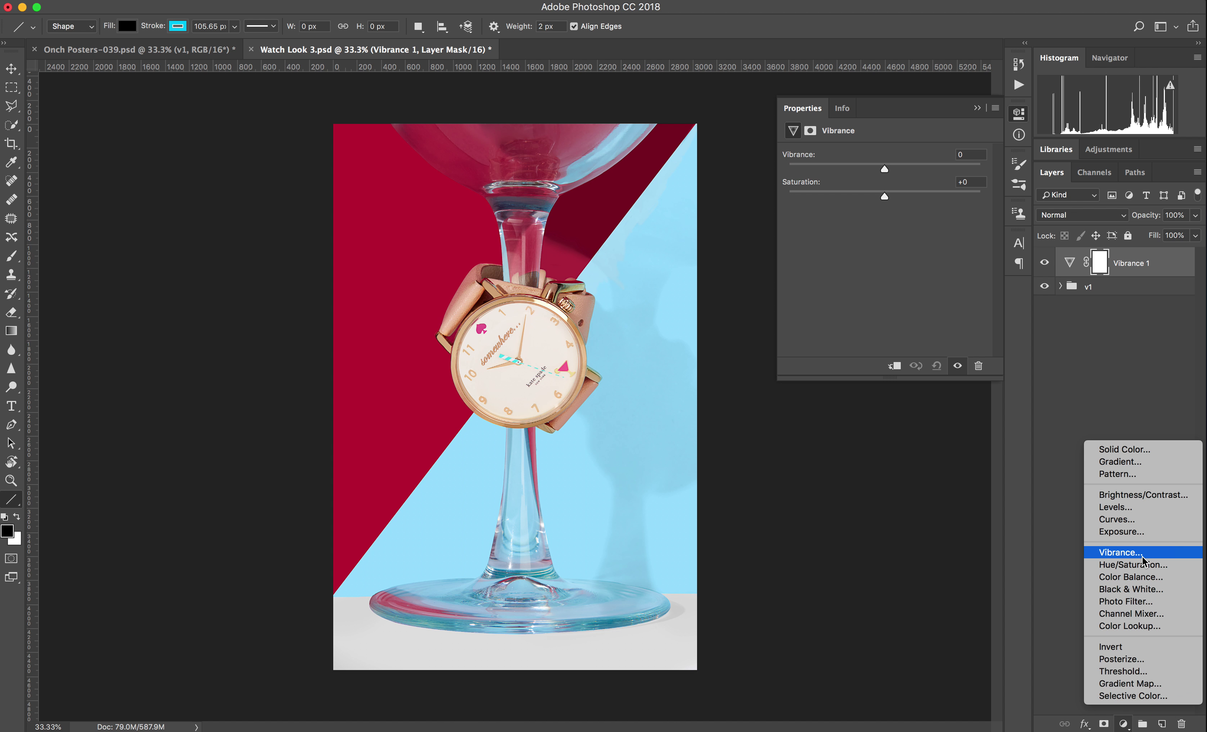
pyautogui.click(1069, 366)
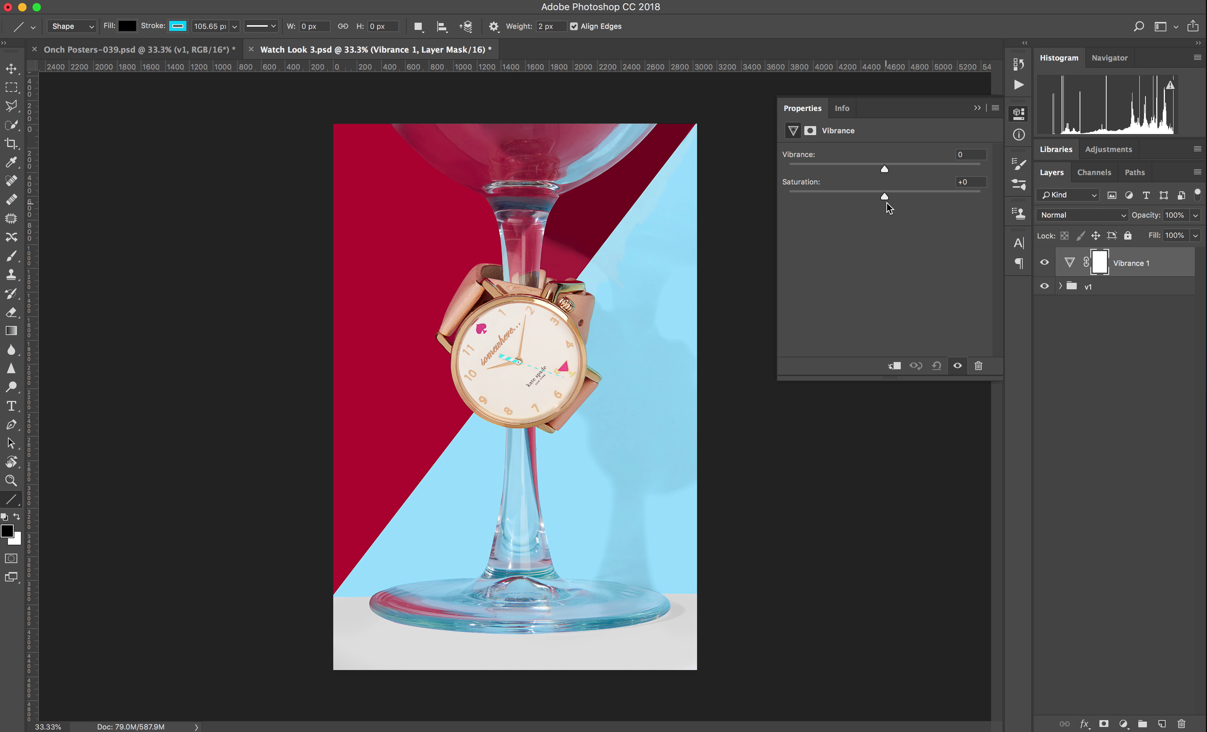
# - Compare the saturation change with vibrance at +100 and -99, and return both values to 0
pyautogui.moveTo(892, 196); pyautogui.dragTo(890, 200)
pyautogui.moveTo(977, 207); pyautogui.dragTo(886, 200)
pyautogui.moveTo(886, 170); pyautogui.dragTo(957, 170)
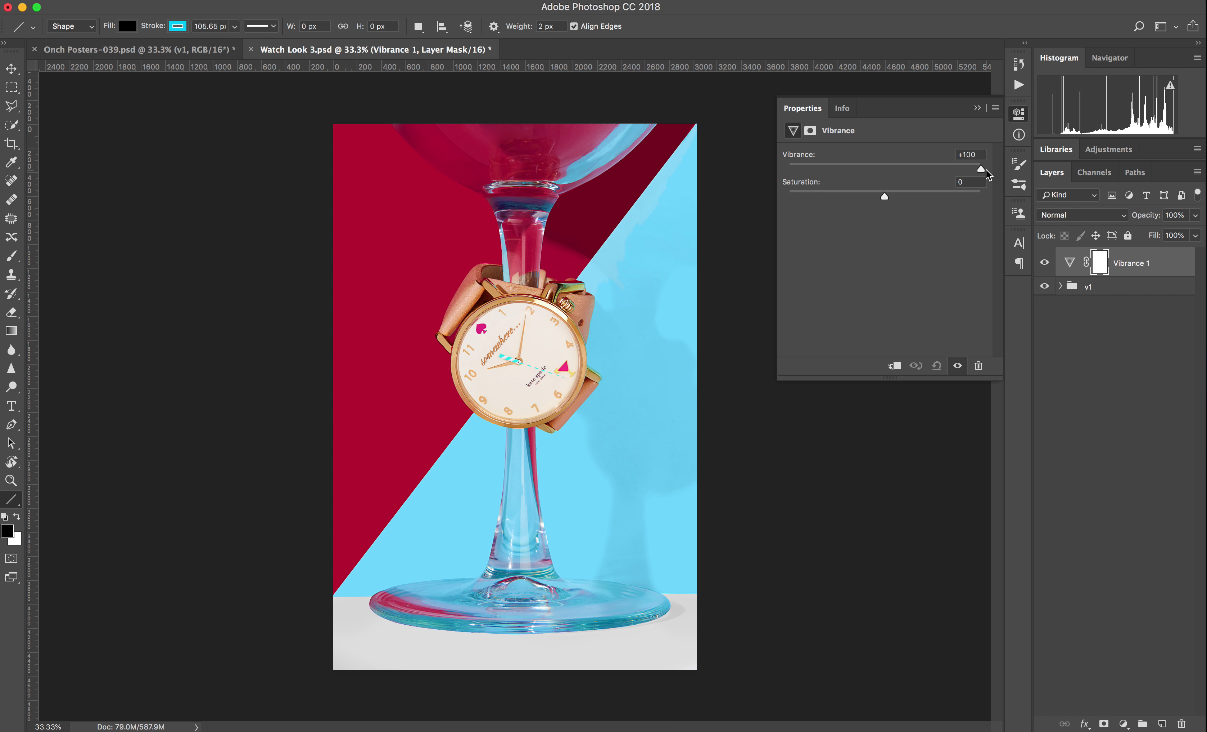
pyautogui.moveTo(986, 170); pyautogui.dragTo(789, 169)
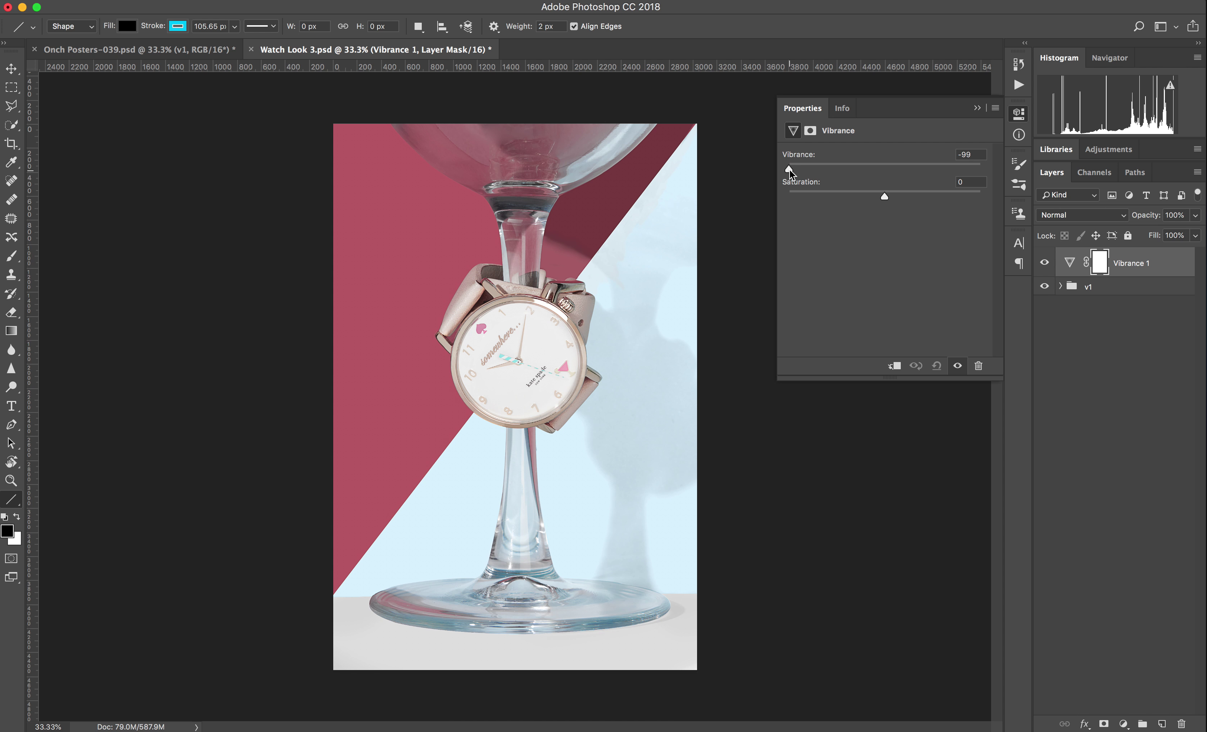
pyautogui.moveTo(875, 173); pyautogui.dragTo(886, 175)
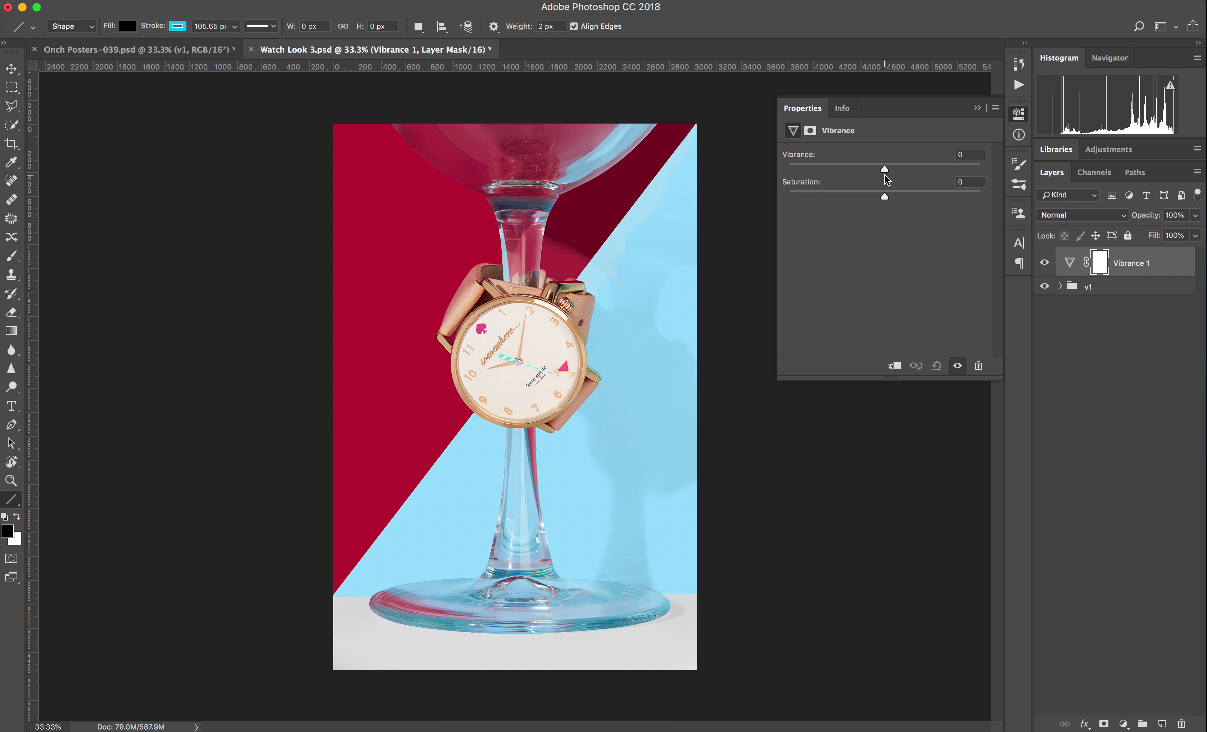
# - Set the Vibrance 1 adjustment layer's vibrance to -100 and its saturation to +100
pyautogui.moveTo(885, 169); pyautogui.dragTo(787, 170)
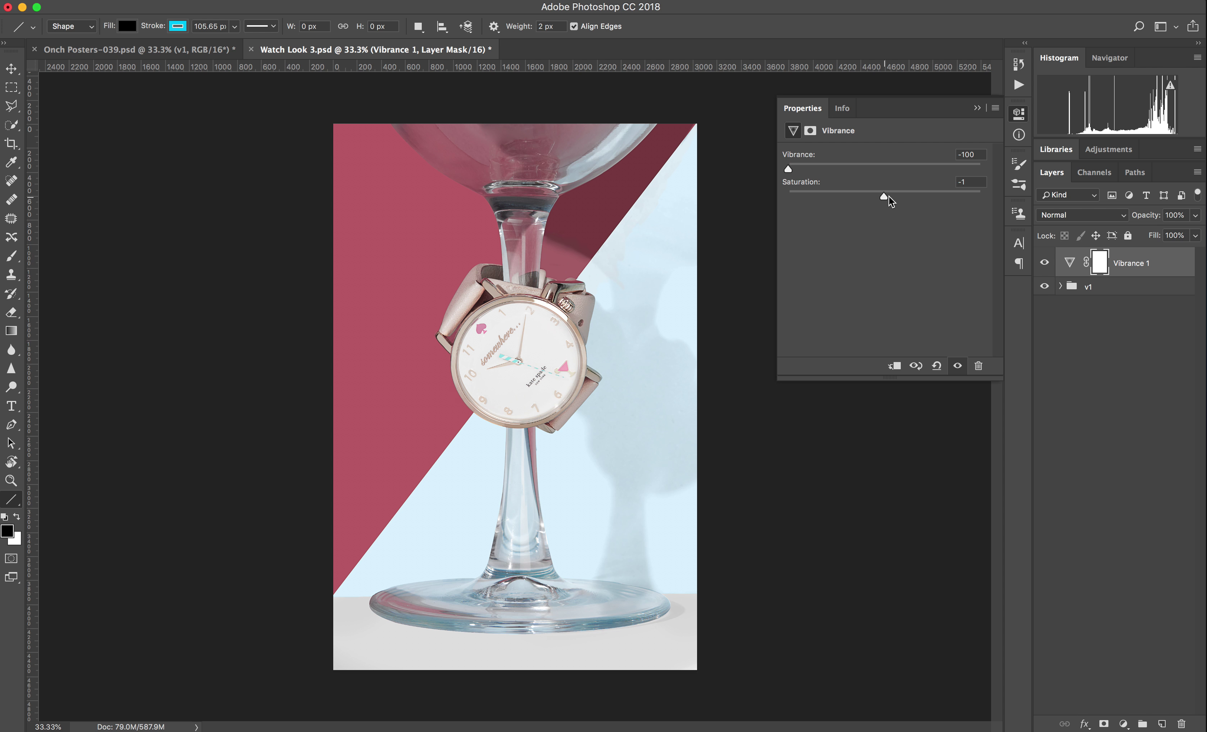
pyautogui.moveTo(888, 195); pyautogui.dragTo(962, 200)
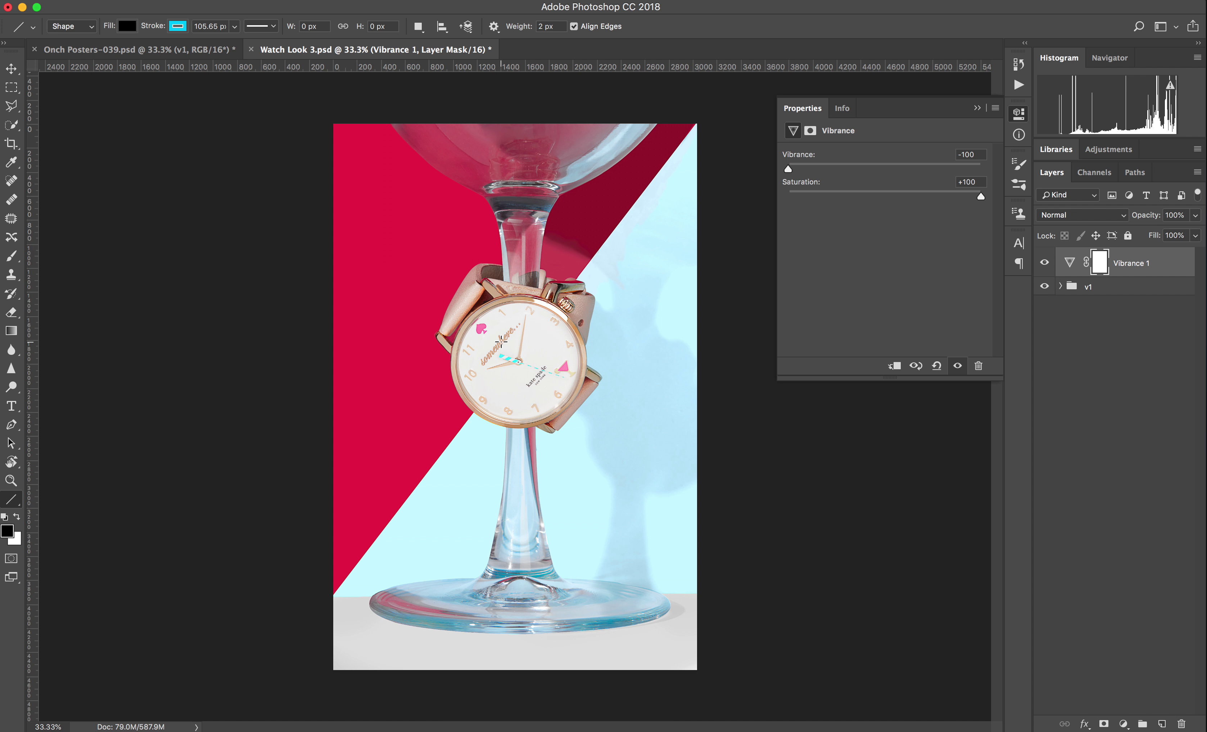
# - Add a Hue/Saturation adjustment layer above Vibrance 1 and set its saturation to -51
pyautogui.click(1123, 723)
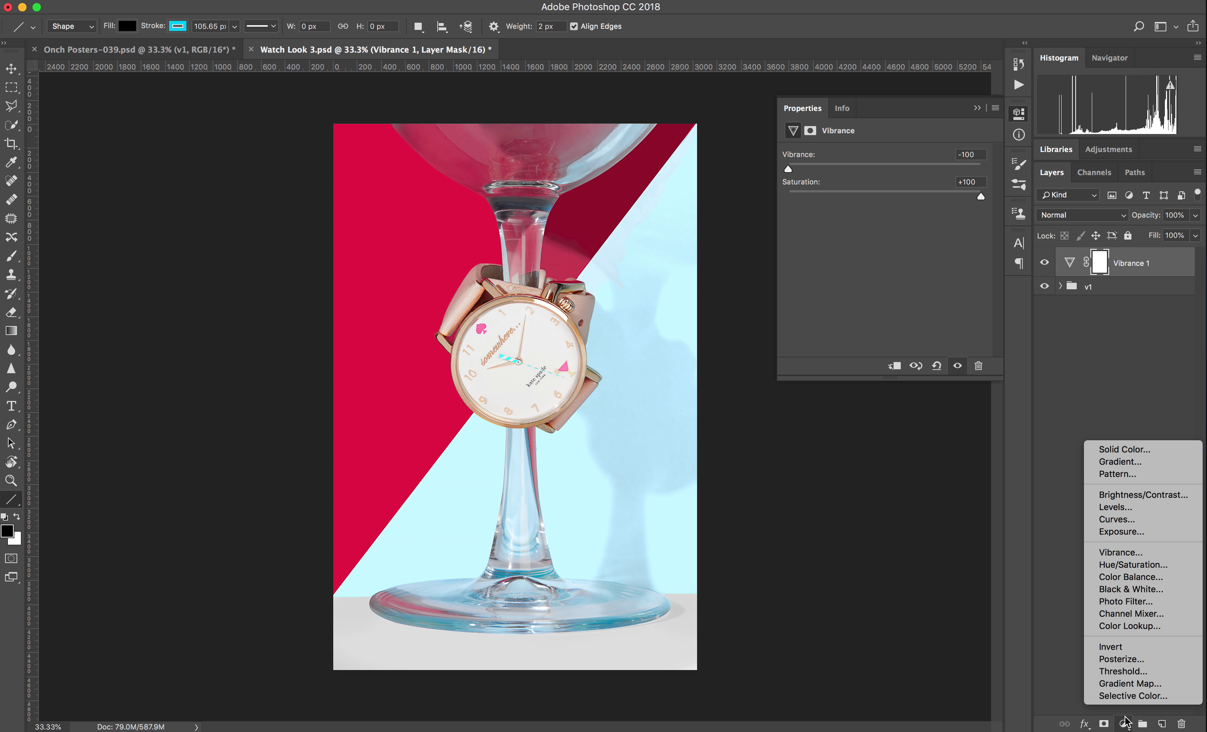
pyautogui.click(1146, 571)
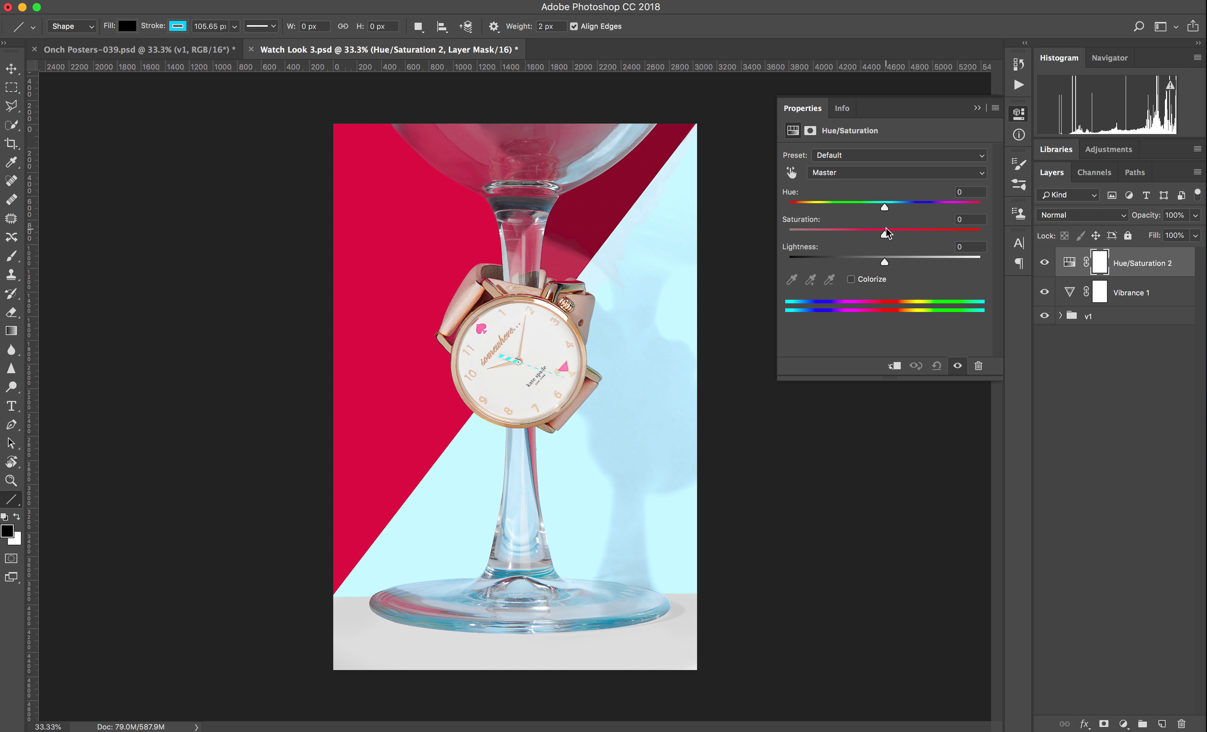
pyautogui.moveTo(883, 231); pyautogui.dragTo(837, 239)
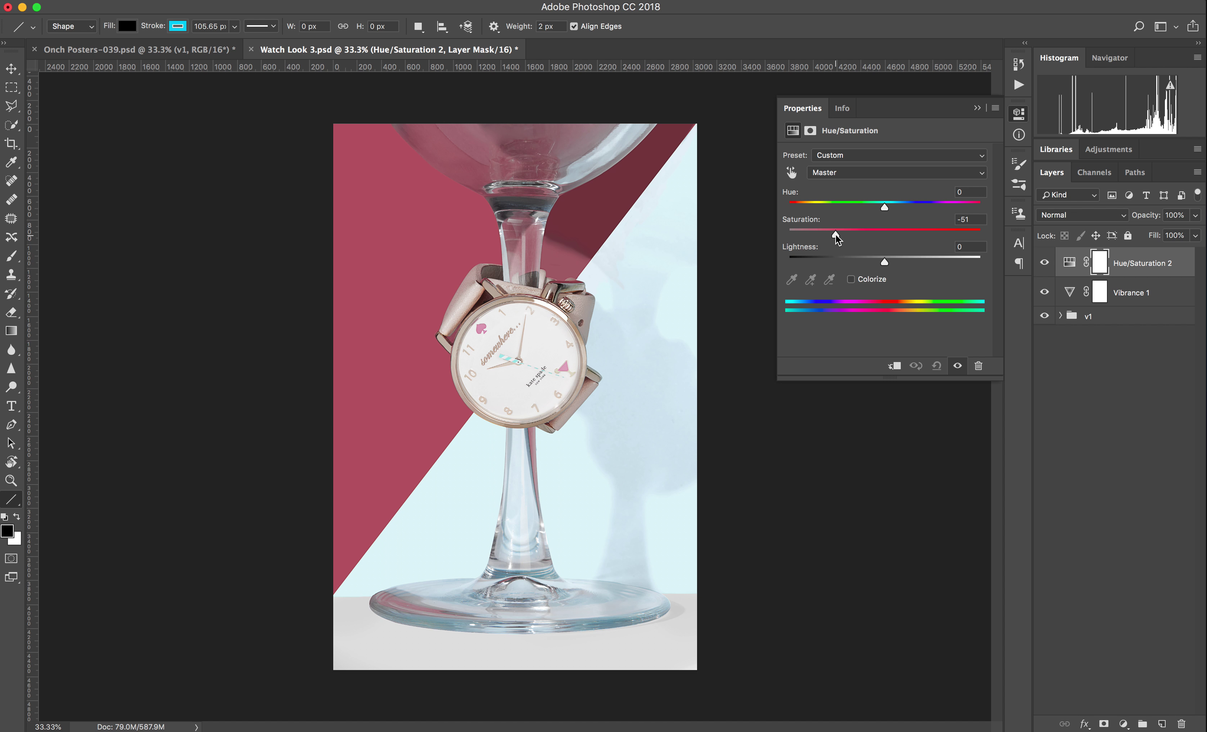
pyautogui.click(1019, 114)
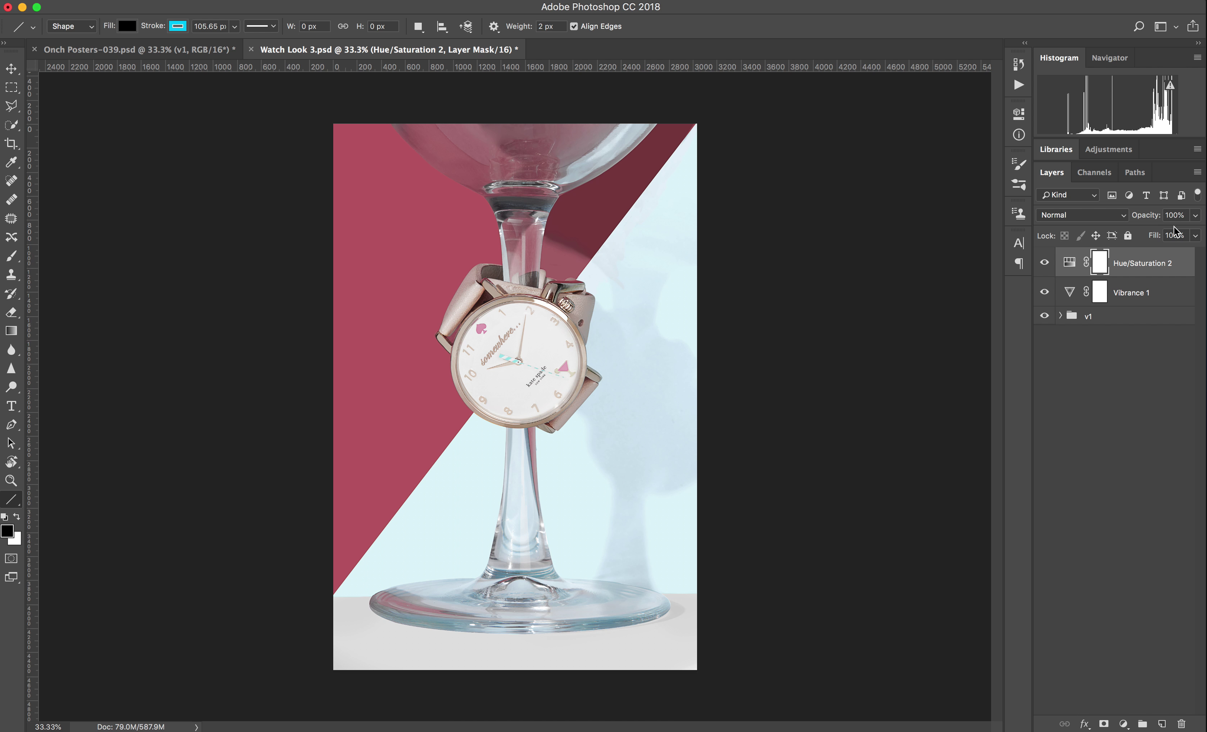
# - Invert the Hue/Saturation layer mask to black and paint white with a 250 px brush over the lower red background beside the watch
pyautogui.moveTo(1103, 267); pyautogui.dragTo(1104, 269)
pyautogui.press('super+i')
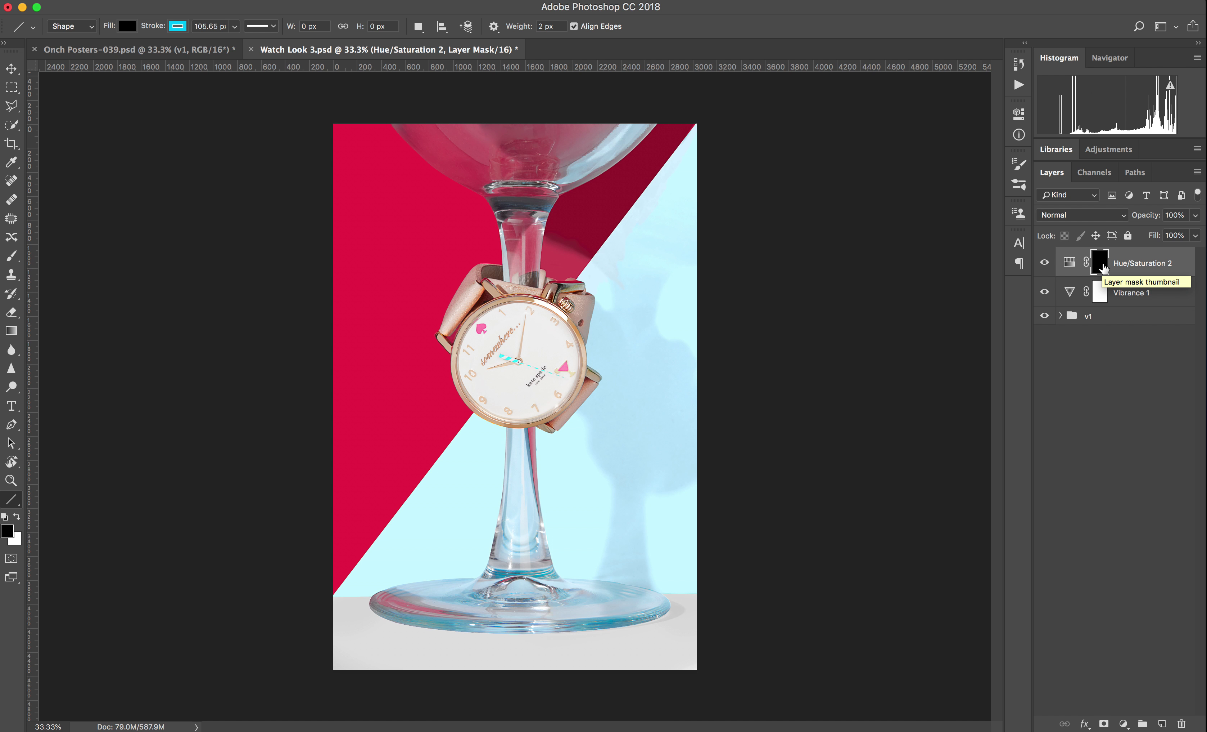
pyautogui.press('b')
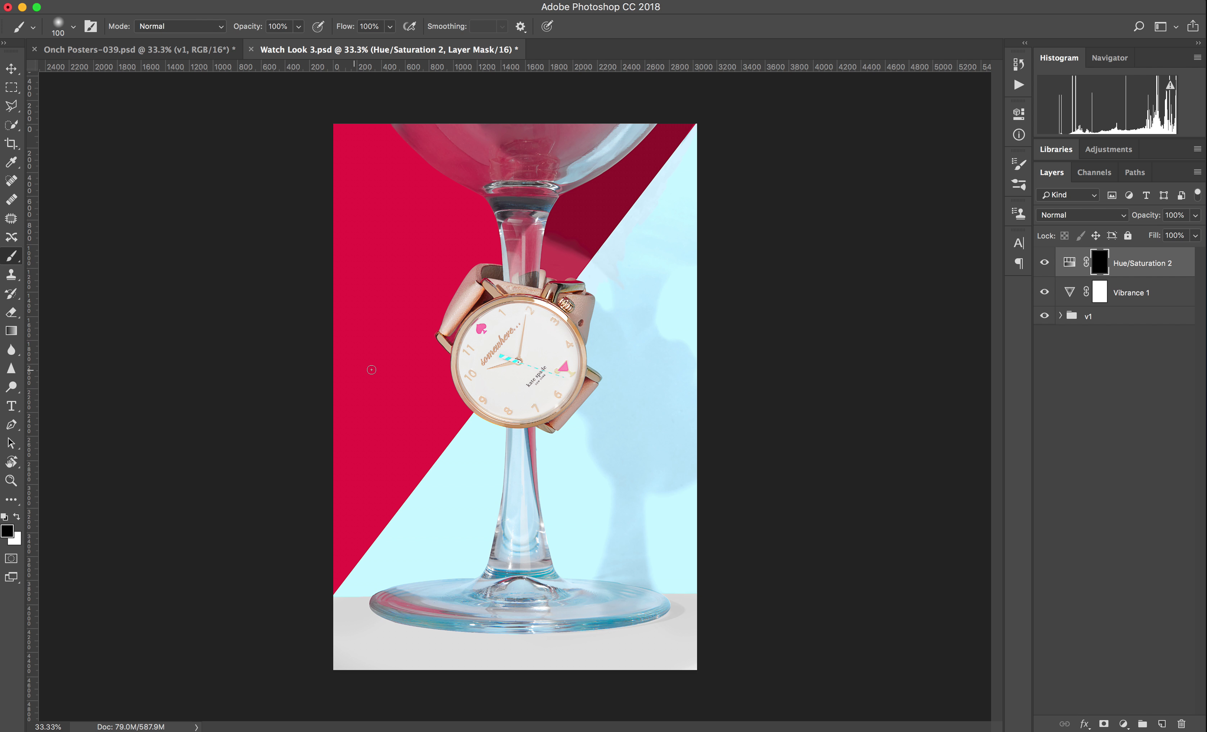
pyautogui.press(']')
pyautogui.press(']')
pyautogui.press(']')
pyautogui.press('x')
pyautogui.moveTo(395, 416)
pyautogui.mouseDown()
pyautogui.moveTo(375, 504)
pyautogui.moveTo(441, 435)
pyautogui.moveTo(338, 568)
pyautogui.moveTo(406, 437)
pyautogui.moveTo(392, 423)
pyautogui.moveTo(311, 539)
pyautogui.moveTo(350, 448)
pyautogui.moveTo(351, 304)
pyautogui.moveTo(417, 319)
pyautogui.moveTo(450, 389)
pyautogui.moveTo(447, 430)
pyautogui.moveTo(466, 412)
pyautogui.moveTo(427, 417)
pyautogui.moveTo(399, 324)
pyautogui.moveTo(417, 400)
pyautogui.moveTo(388, 381)
pyautogui.moveTo(375, 350)
pyautogui.moveTo(365, 476)
pyautogui.moveTo(341, 500)
pyautogui.moveTo(319, 617)
pyautogui.mouseUp()
# - Move the Hue/Saturation layer below Vibrance 1 and compare the image with Vibrance 1 hidden and shown
pyautogui.moveTo(1157, 264); pyautogui.dragTo(1157, 307)
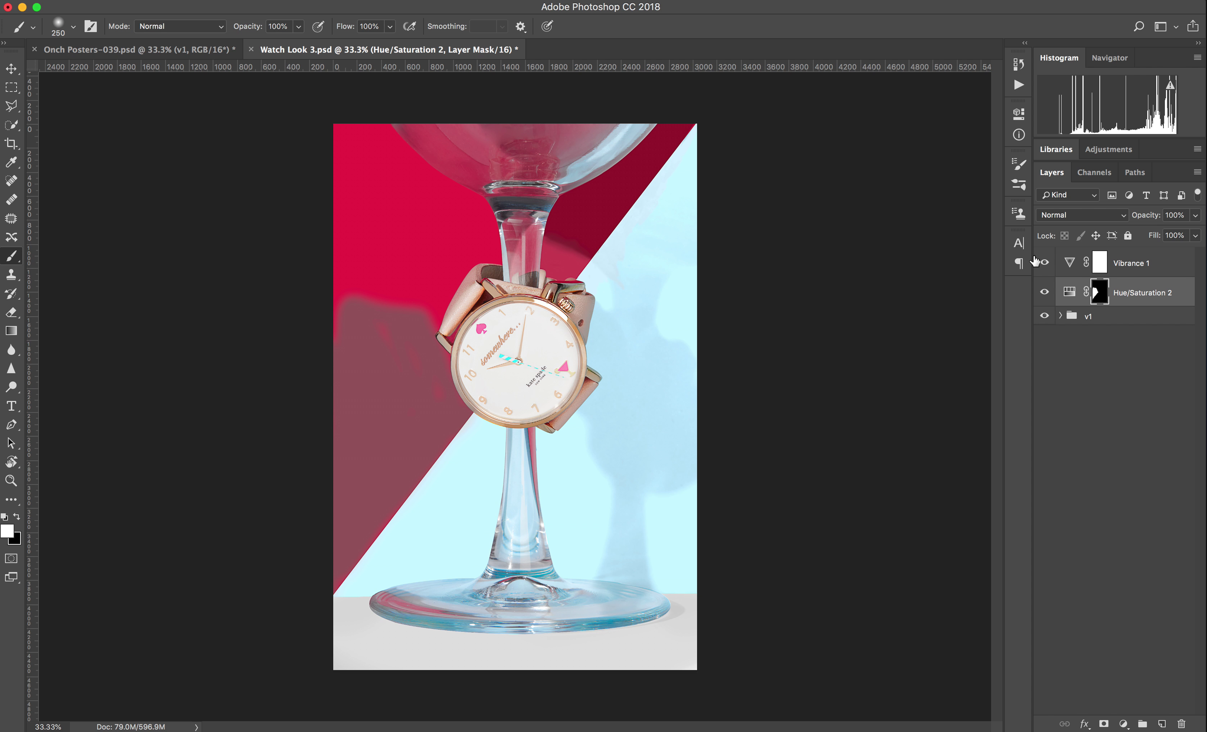
pyautogui.click(1044, 263)
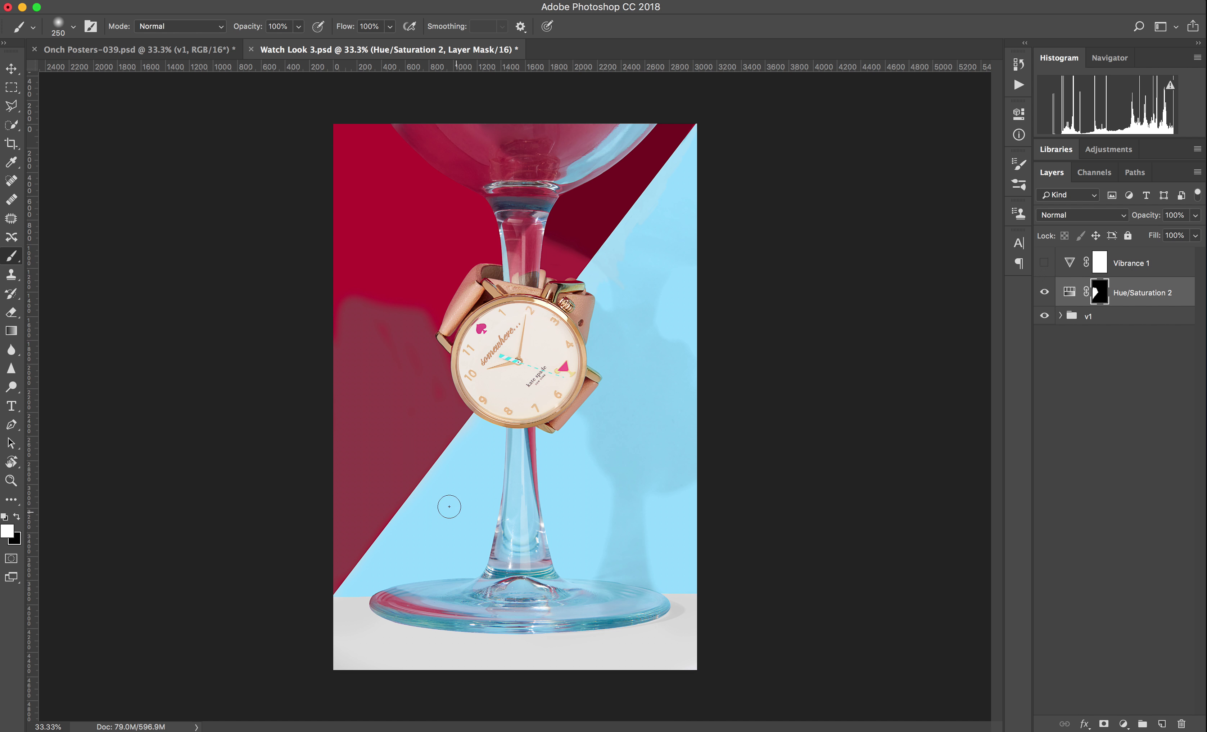
pyautogui.click(1045, 263)
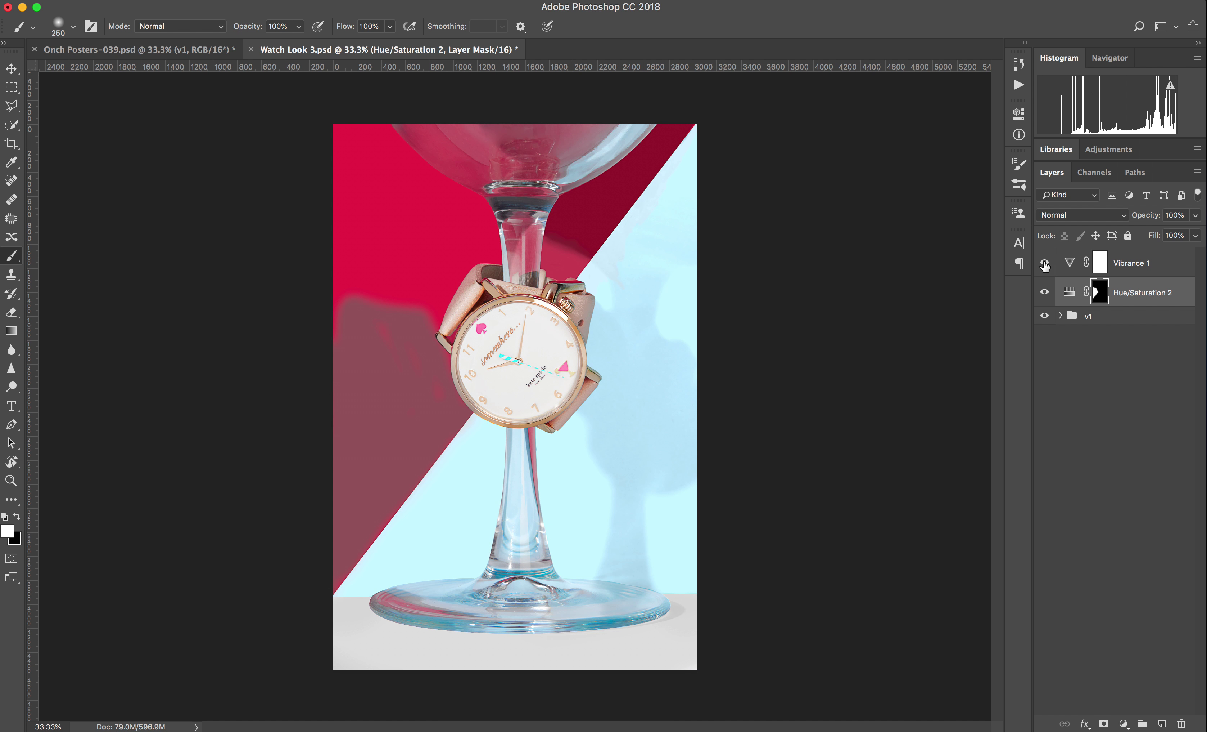
# - Paint white at 30% brush opacity on the Hue/Saturation mask over the blue background by the diagonal edge, and hide Vibrance 1
pyautogui.press('2')
pyautogui.moveTo(391, 552)
pyautogui.mouseDown()
pyautogui.moveTo(435, 503)
pyautogui.moveTo(395, 537)
pyautogui.moveTo(407, 508)
pyautogui.moveTo(445, 485)
pyautogui.moveTo(383, 549)
pyautogui.moveTo(463, 469)
pyautogui.moveTo(418, 525)
pyautogui.moveTo(404, 524)
pyautogui.moveTo(465, 447)
pyautogui.mouseUp()
pyautogui.click(1045, 264)
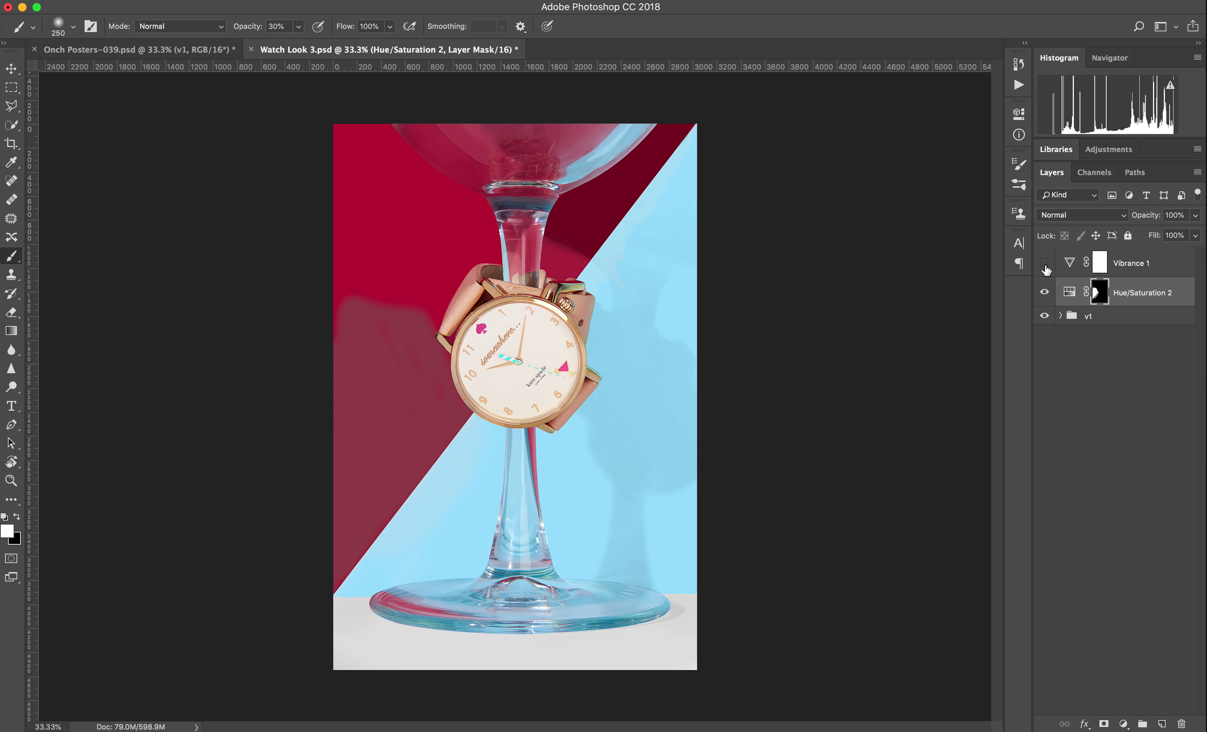